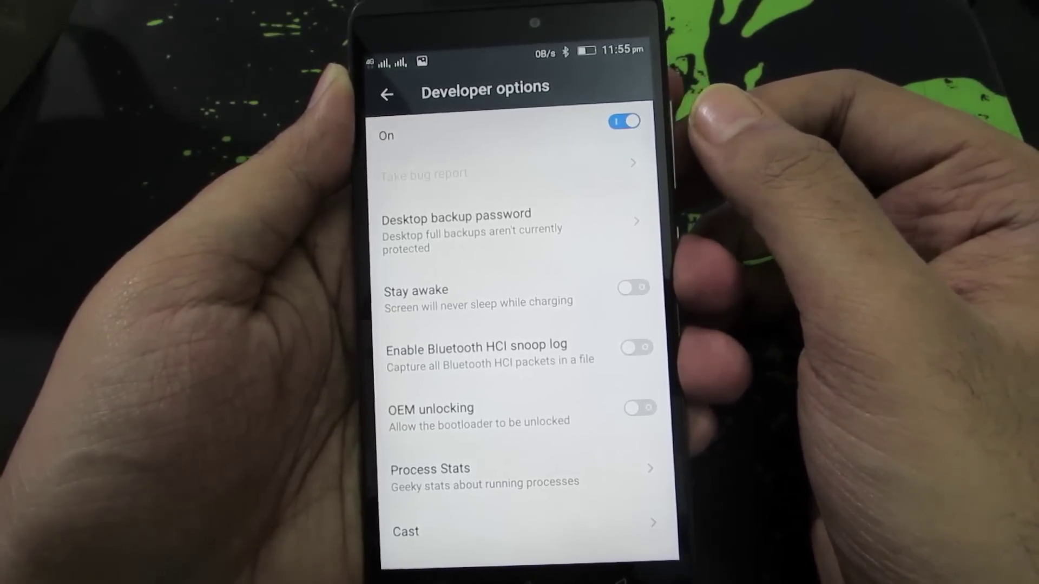
- Switch the Developer options master toggle off, then on again, and accept the warning with OK
{"action": "left_click", "coordinate": [628, 121]}
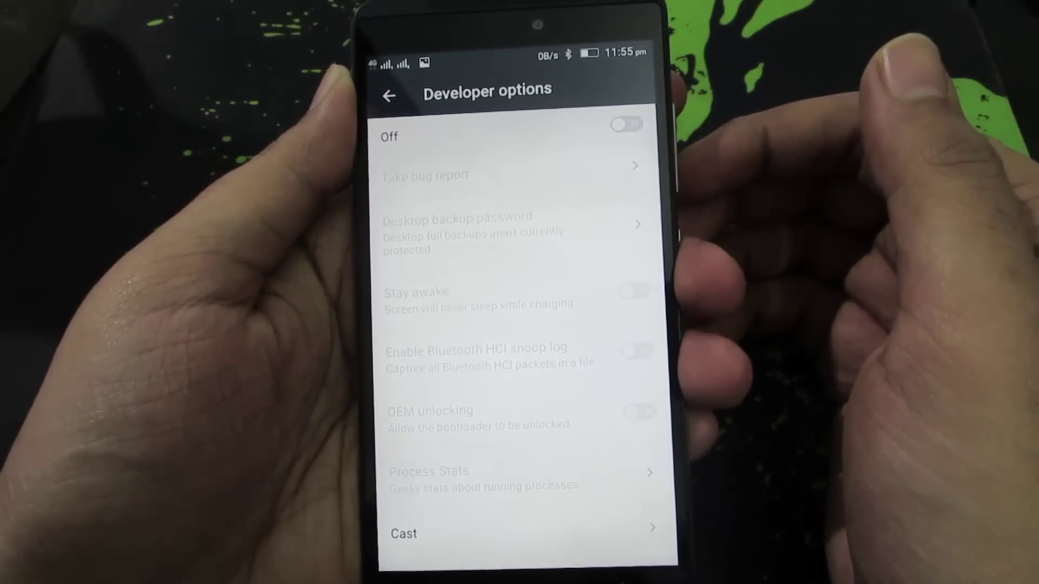
{"action": "left_click", "coordinate": [627, 124]}
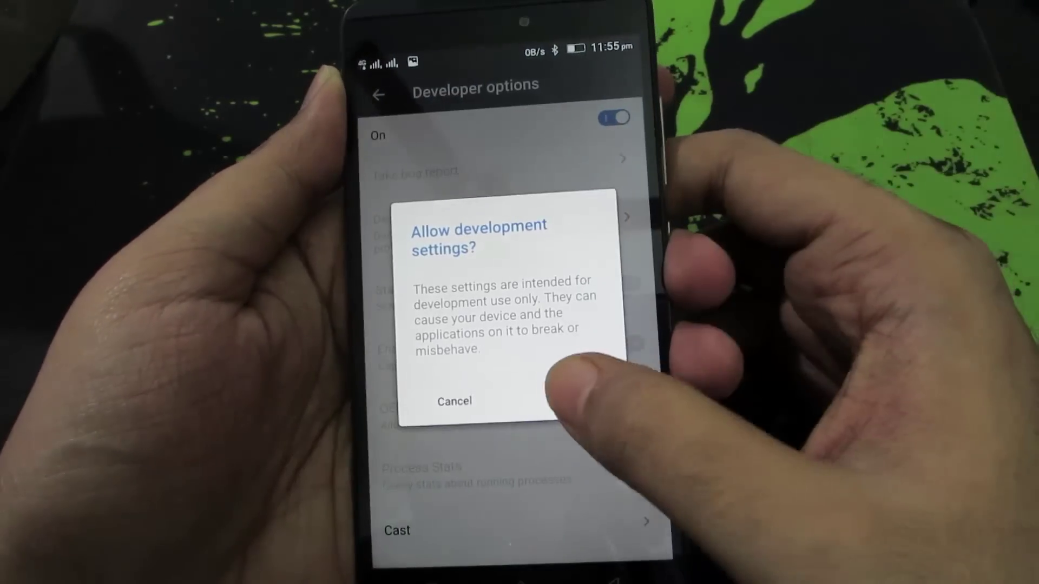
{"action": "left_click", "coordinate": [569, 398]}
{"action": "scroll", "coordinate": [520, 365], "scroll_direction": "down", "scroll_amount": 2}
{"action": "scroll", "coordinate": [520, 365], "scroll_direction": "down", "scroll_amount": 2}
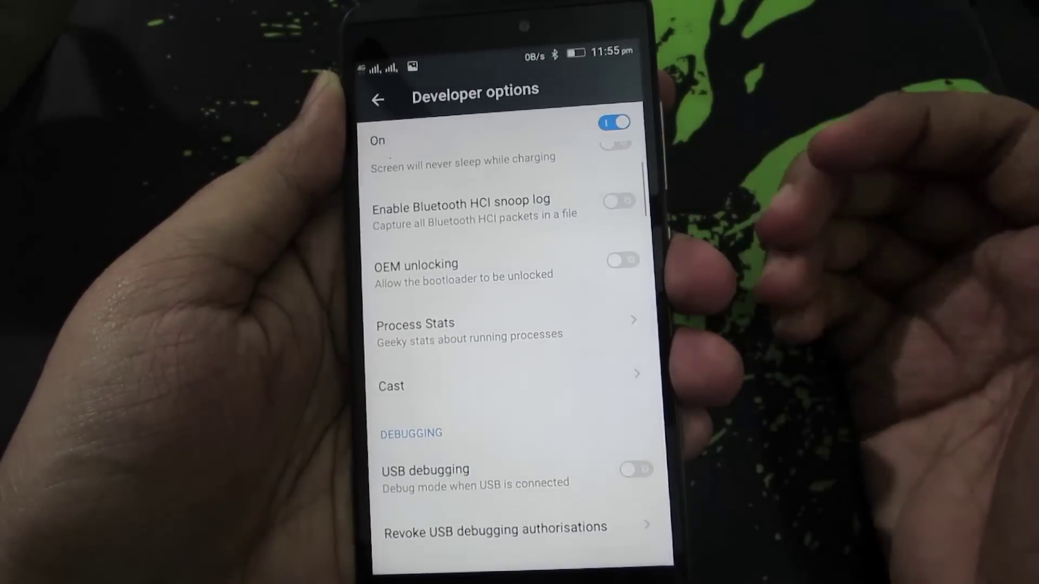
{"action": "scroll", "coordinate": [533, 394], "scroll_direction": "down", "scroll_amount": 2}
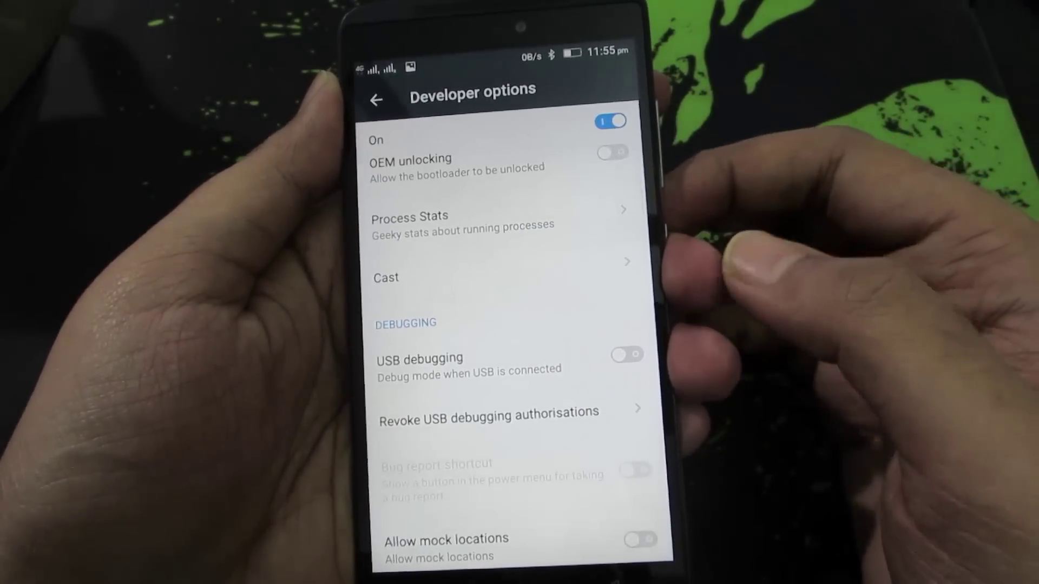
- Enable USB debugging with OK, then OEM unlocking after PIN confirmation, pressing Enable
{"action": "left_click", "coordinate": [633, 363]}
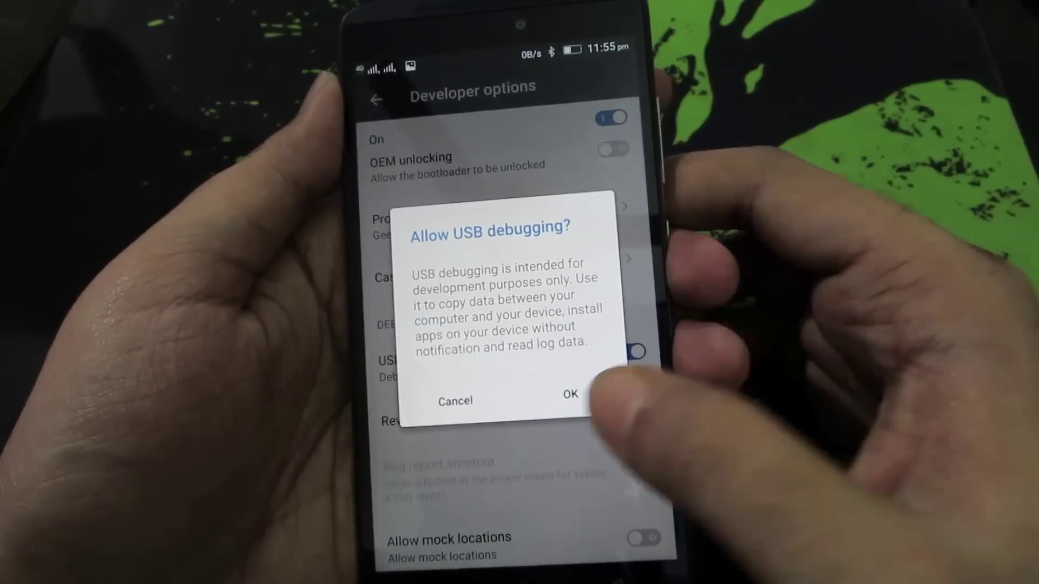
{"action": "left_click", "coordinate": [570, 397]}
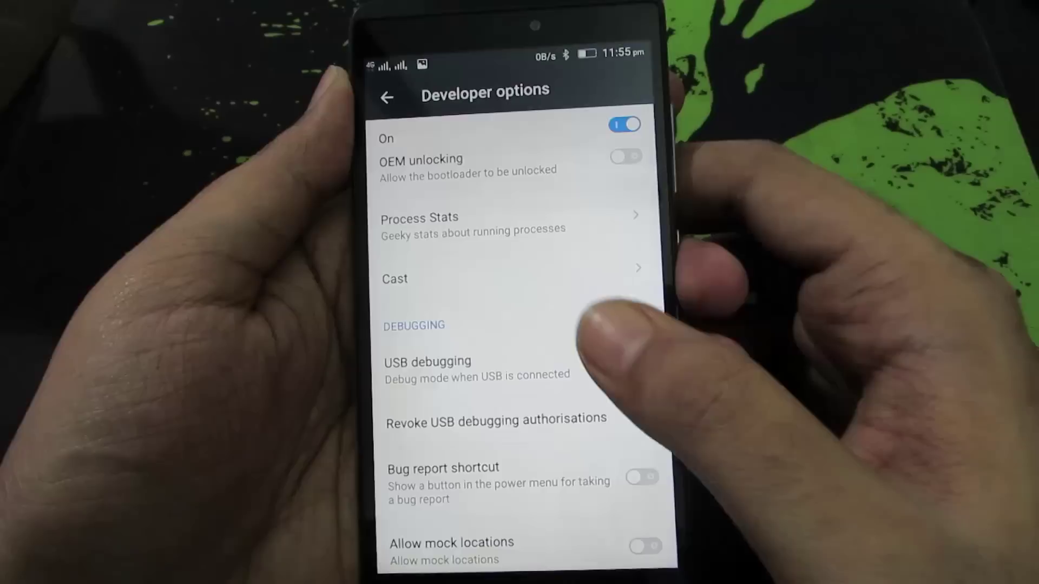
{"action": "scroll", "coordinate": [519, 341], "scroll_direction": "up", "scroll_amount": 2}
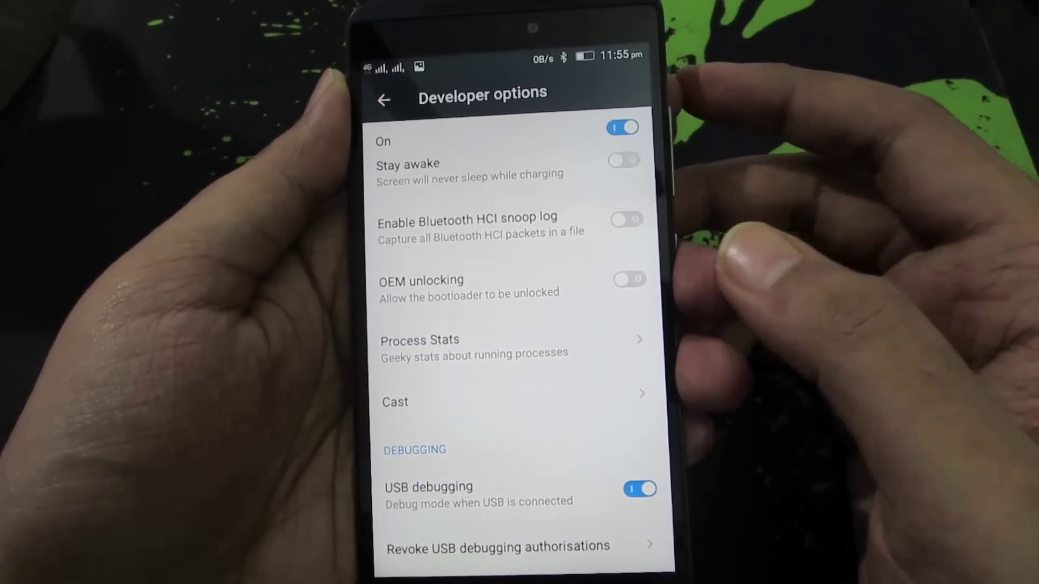
{"action": "left_click", "coordinate": [503, 288]}
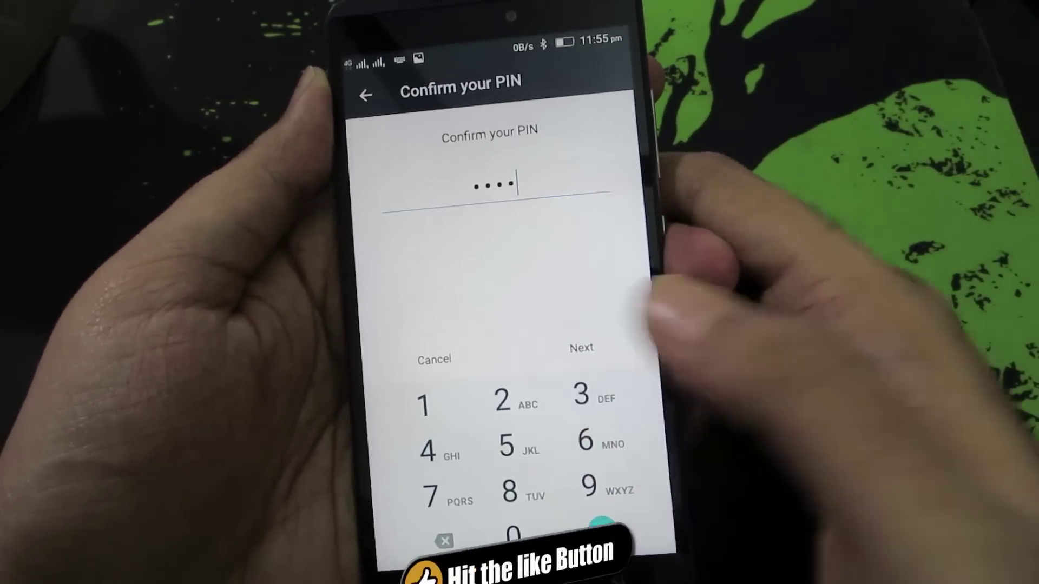
{"action": "left_click", "coordinate": [583, 354]}
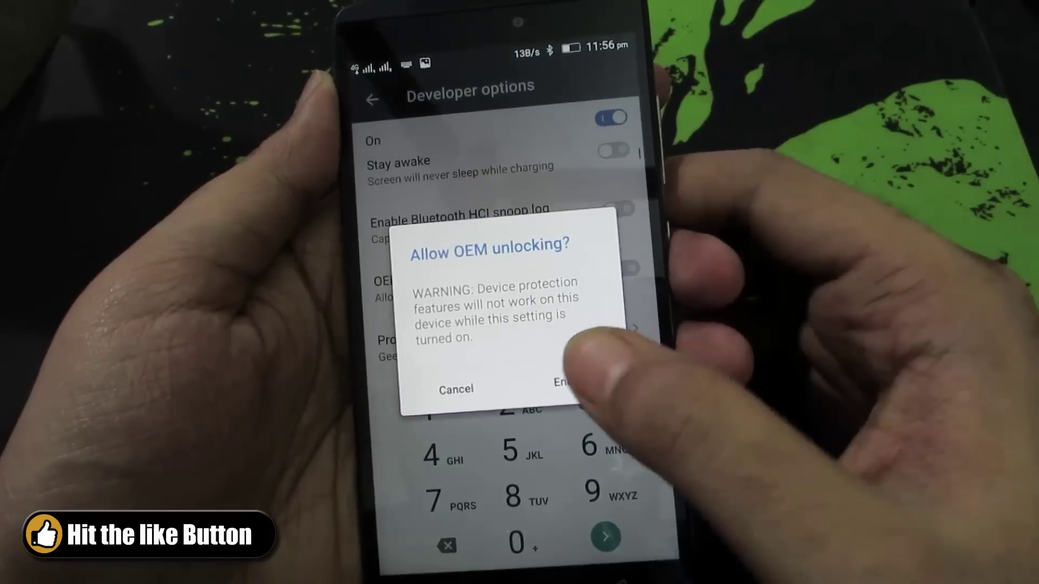
{"action": "left_click", "coordinate": [568, 390]}
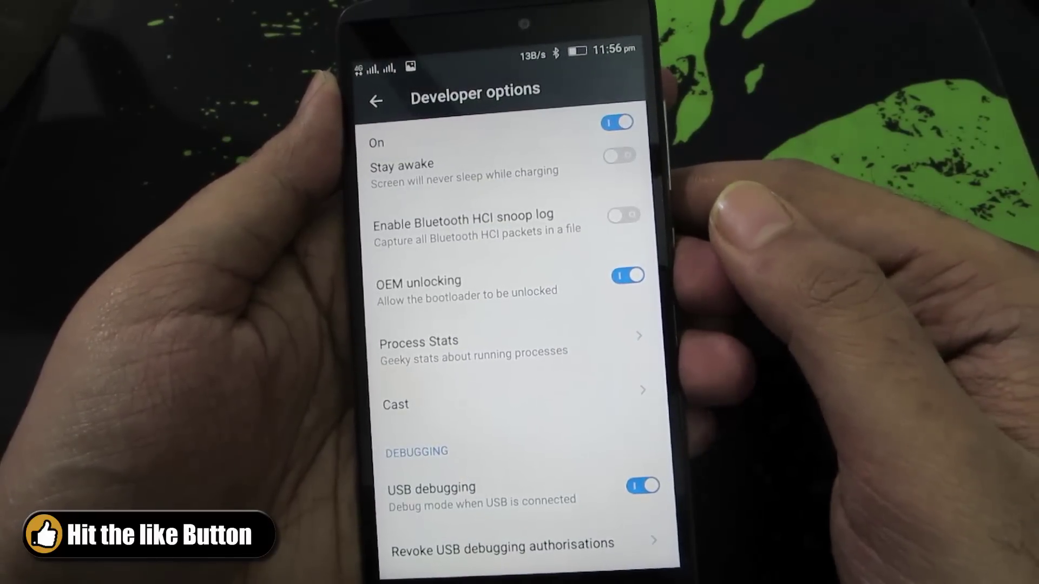